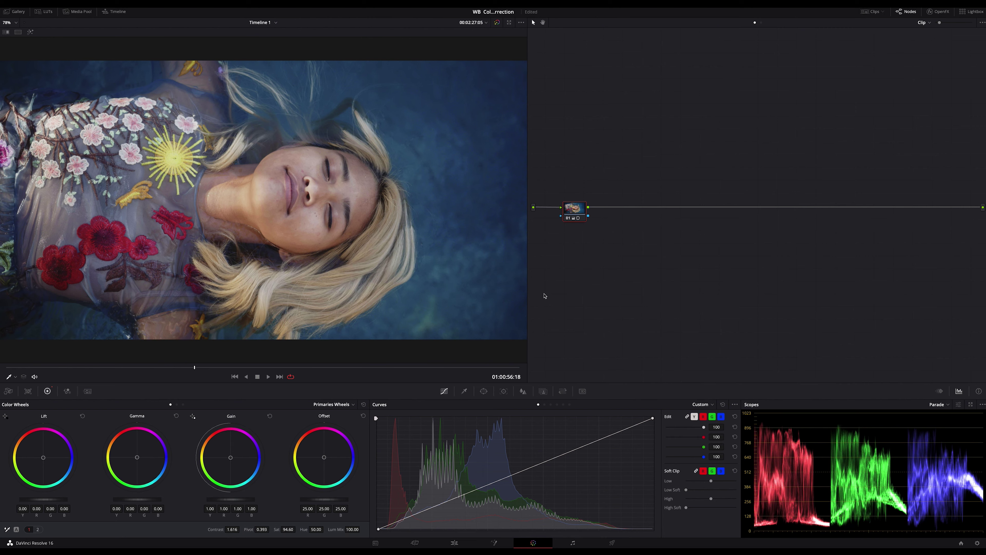
- Reposition node 01 and toggle the grade bypass to compare with the original clip
mouse_move(574, 212)
left_mouse_down()
mouse_move(578, 173)
mouse_move(577, 209)
left_mouse_up()
key("shift+d")
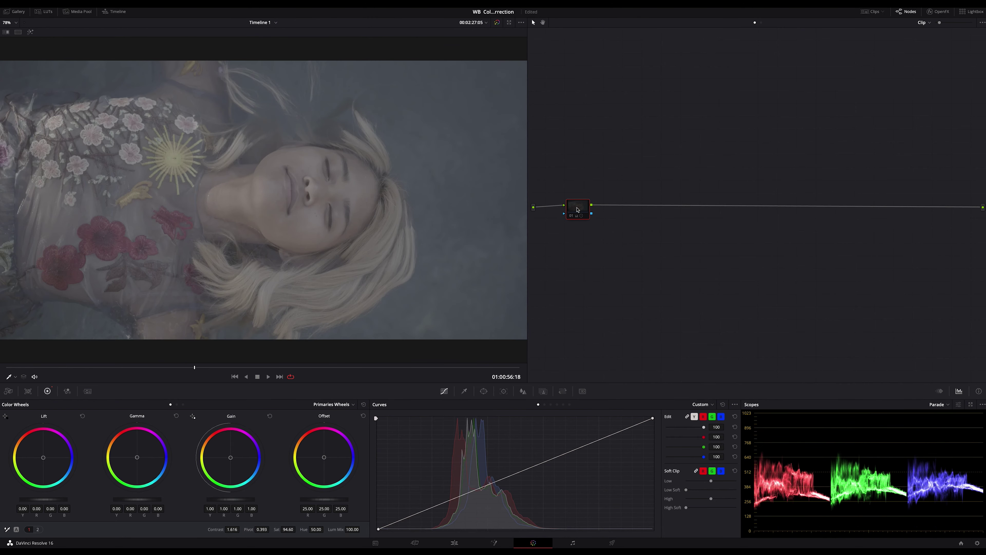
key("shift+d")
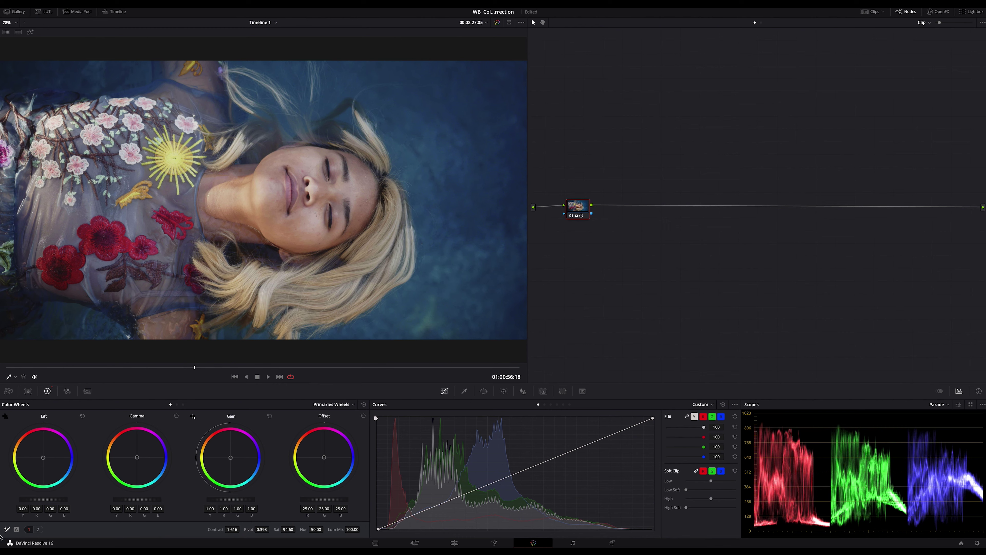
left_click_drag(582, 208, 582, 210)
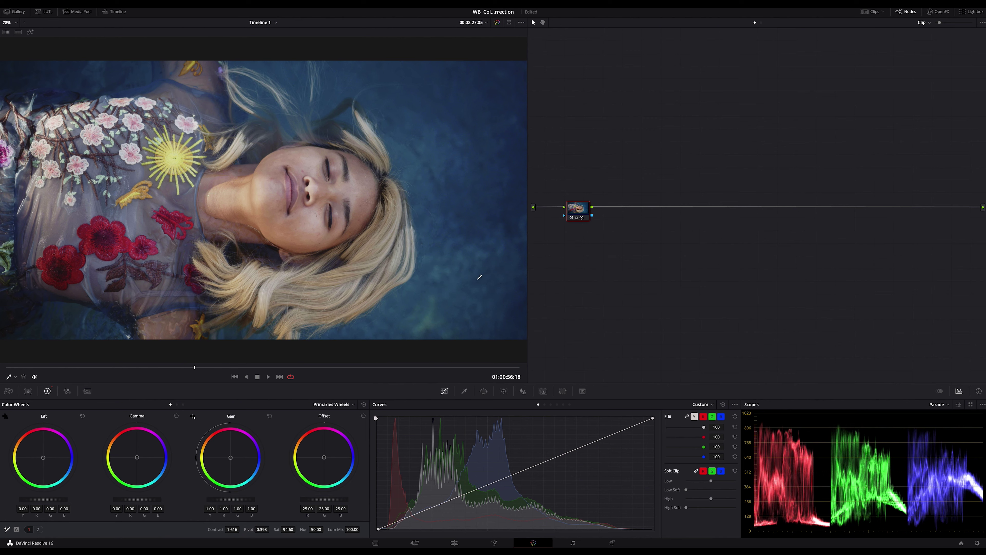
- Add serial node 02 after node 01 with Alt+S and tidy node 01's position
left_click_drag(581, 210, 580, 211)
key("alt+s")
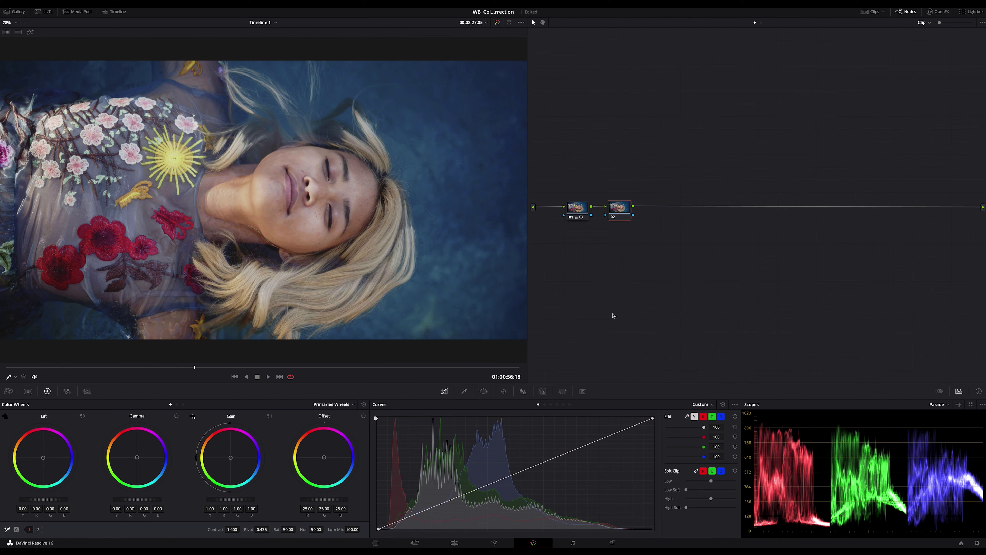
left_click_drag(588, 211, 584, 212)
- White-balance node 02 from the white fabric at upper left, viewing the Waveform scope
left_click(619, 209)
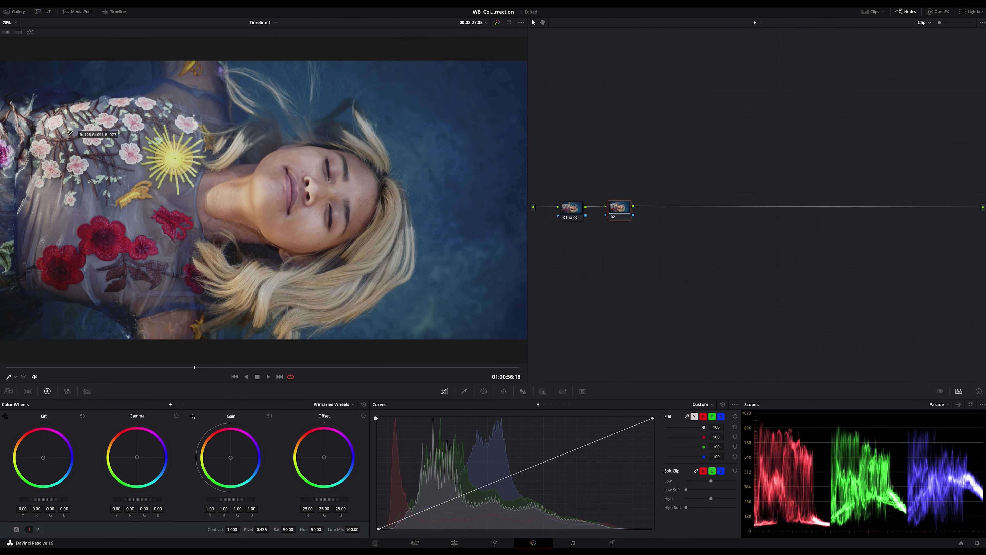
left_click(52, 118)
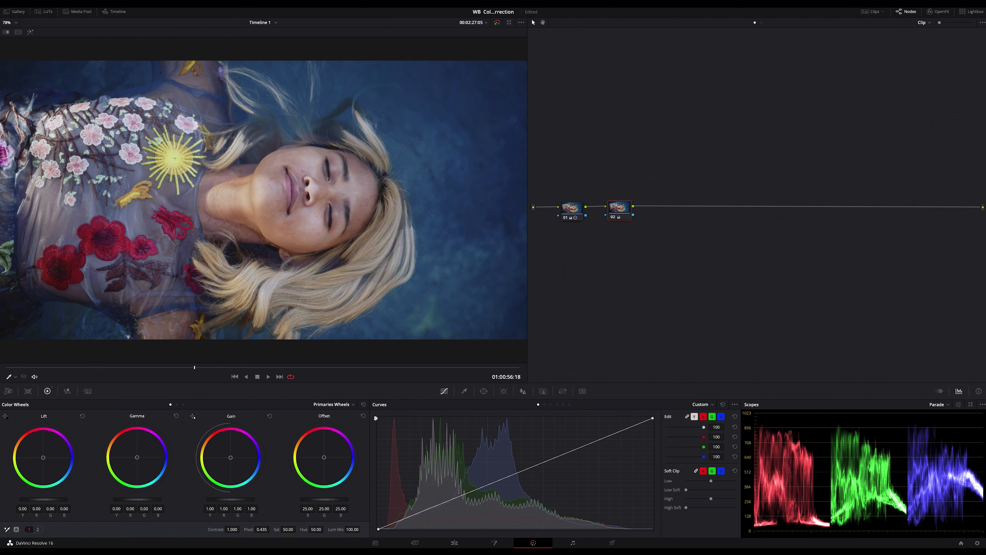
left_click(938, 404)
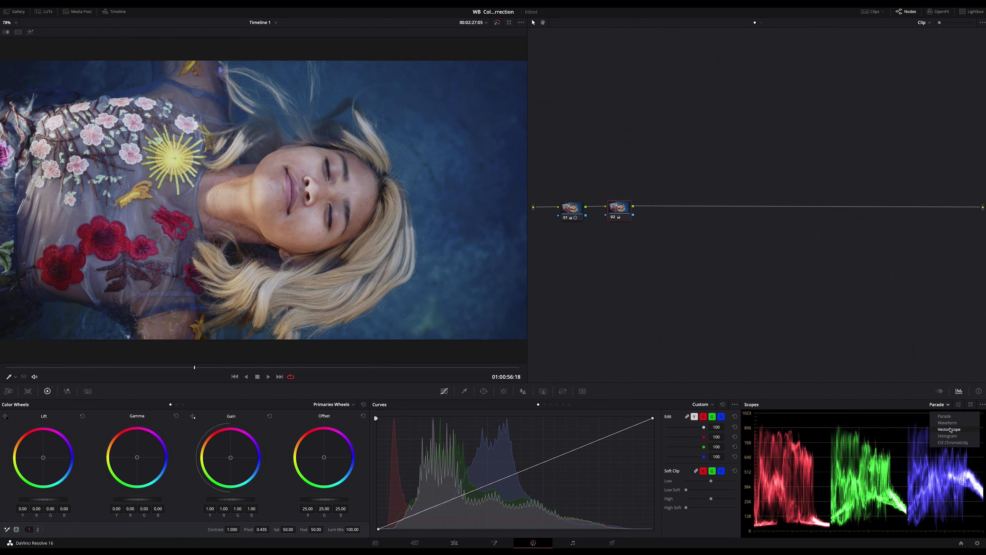
left_click(949, 423)
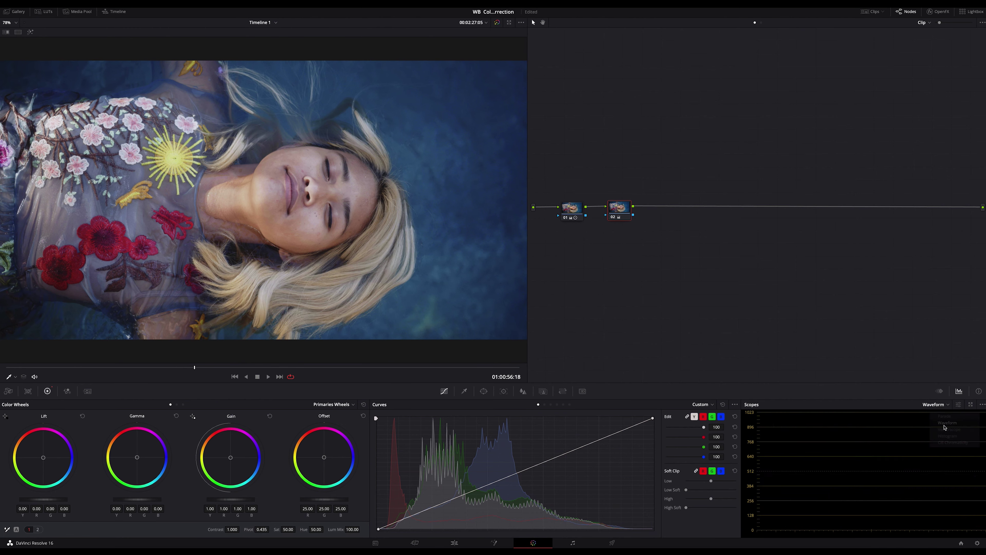
- Check the scope display options and return the scope to Parade
left_click(982, 405)
left_click(955, 419)
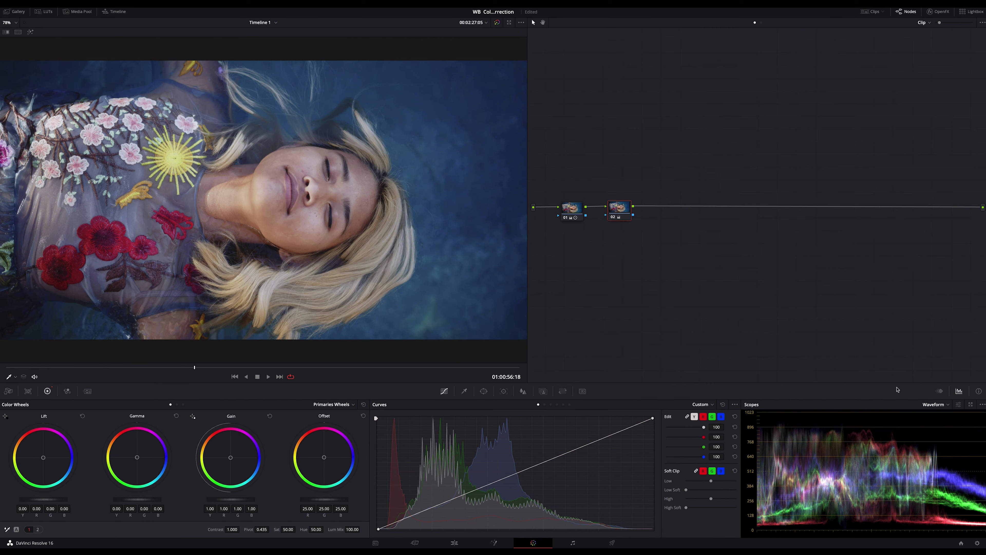
left_click(948, 405)
left_click(939, 416)
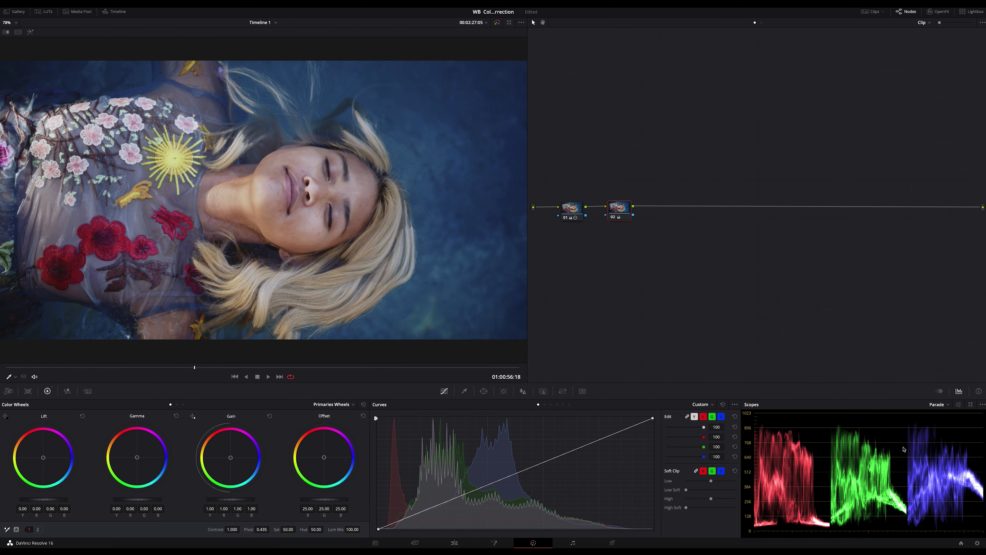
- Switch the scope to Waveform and add serial node 03 after node 02 with Alt+S
left_click(948, 409)
left_click(947, 423)
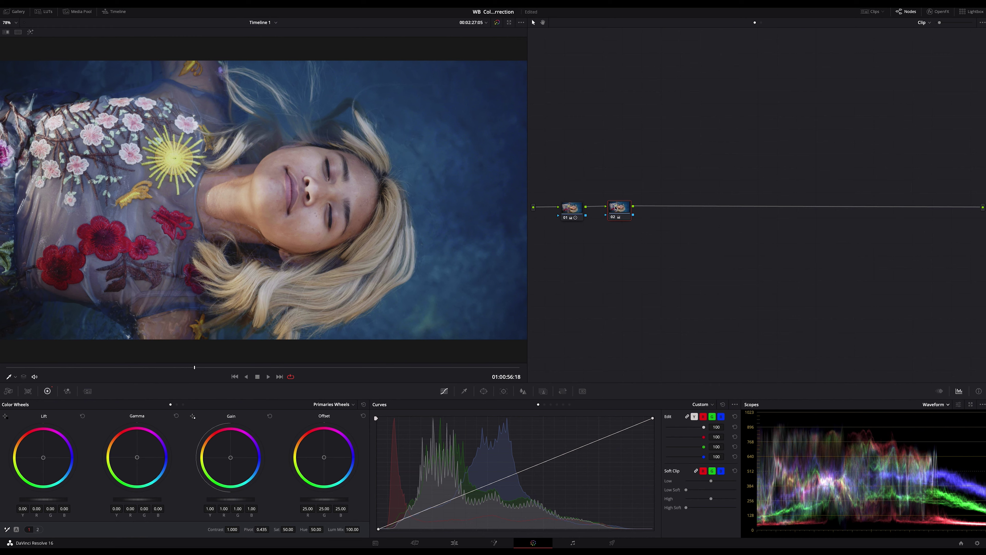
key("alt+s")
- On node 03's Primaries Bars, lower green lift to -0.01 and blue slightly negative, then compare with bypass
left_click(177, 404)
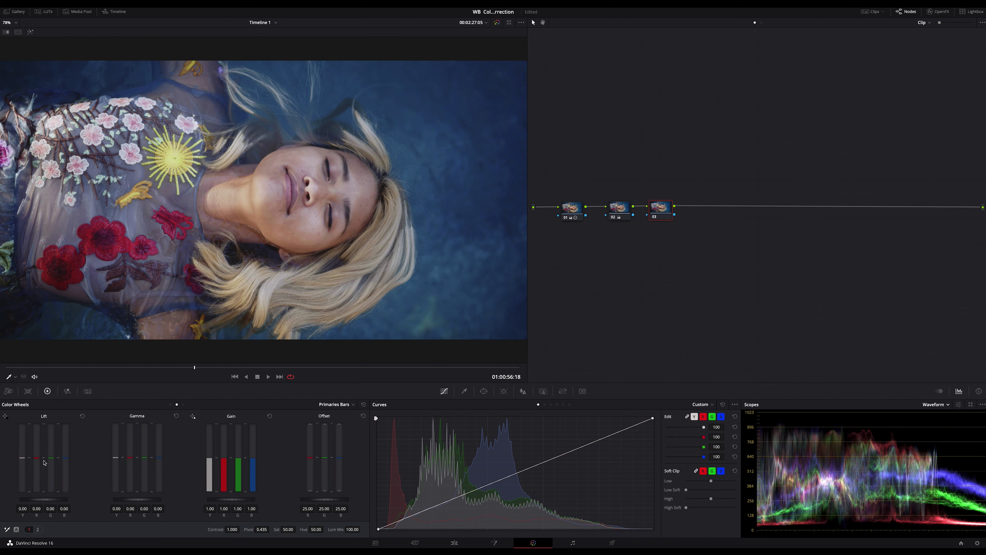
left_click_drag(51, 457, 51, 458)
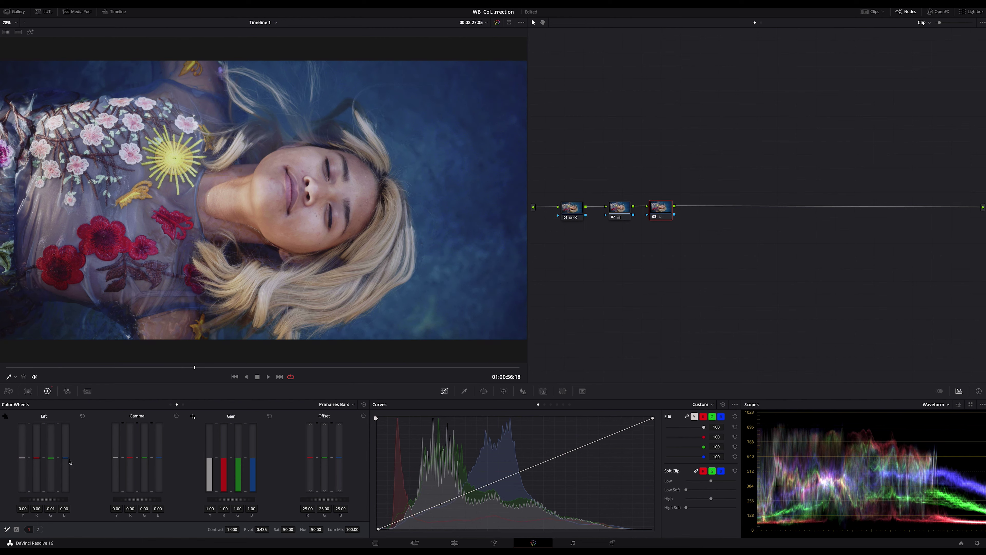
left_click_drag(65, 459, 65, 461)
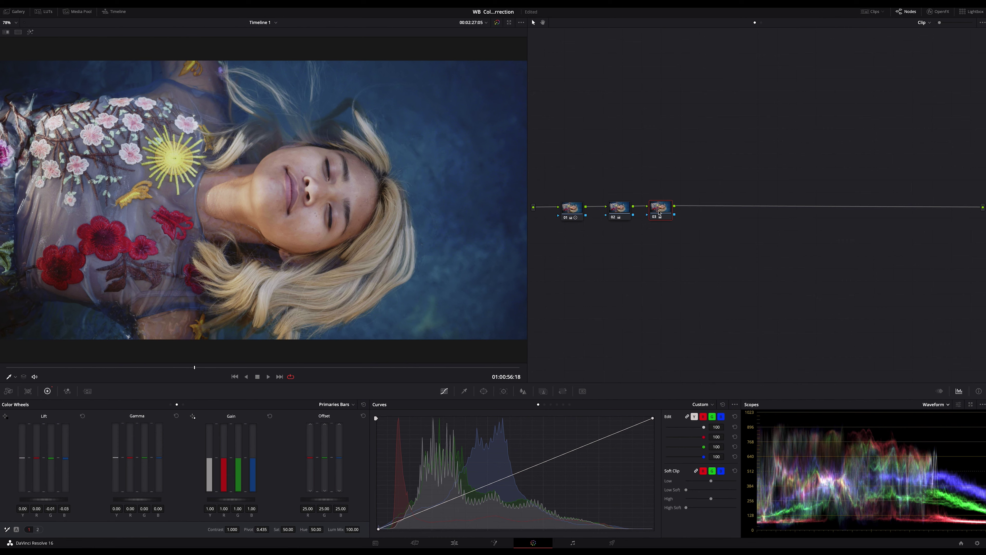
key("ctrl+d")
key("ctrl+d")
key("ctrl+d")
key("ctrl+d")
key("ctrl+d")
key("ctrl+d")
- Label node 02 'WB' and node 03 'BB', then bypass BB to compare
right_click(619, 207)
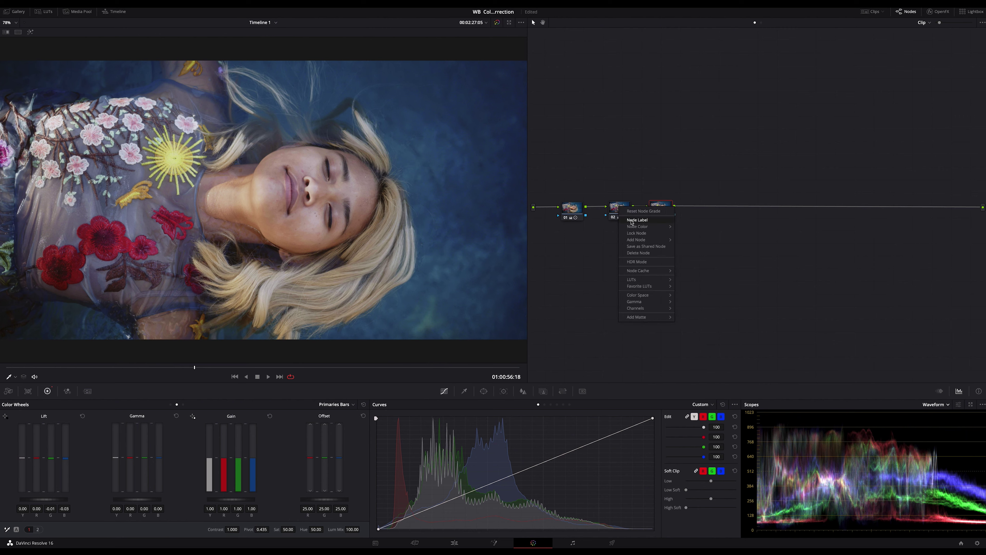
key("Escape")
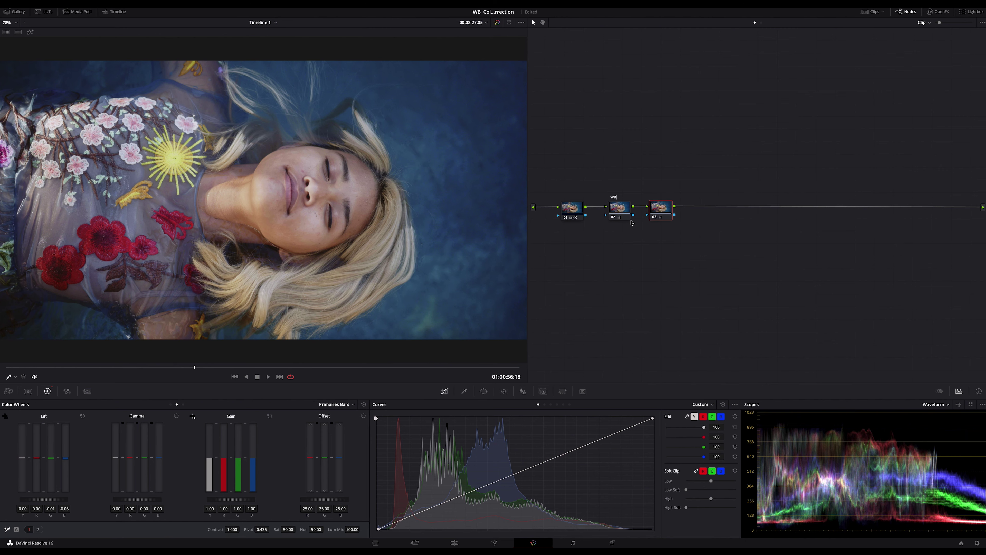
right_click(658, 208)
key("Escape")
key("ctrl+d")
- Toggle the WB node off and on repeatedly to compare its effect on the waveform
left_click(626, 210)
key("ctrl+d")
key("ctrl+d")
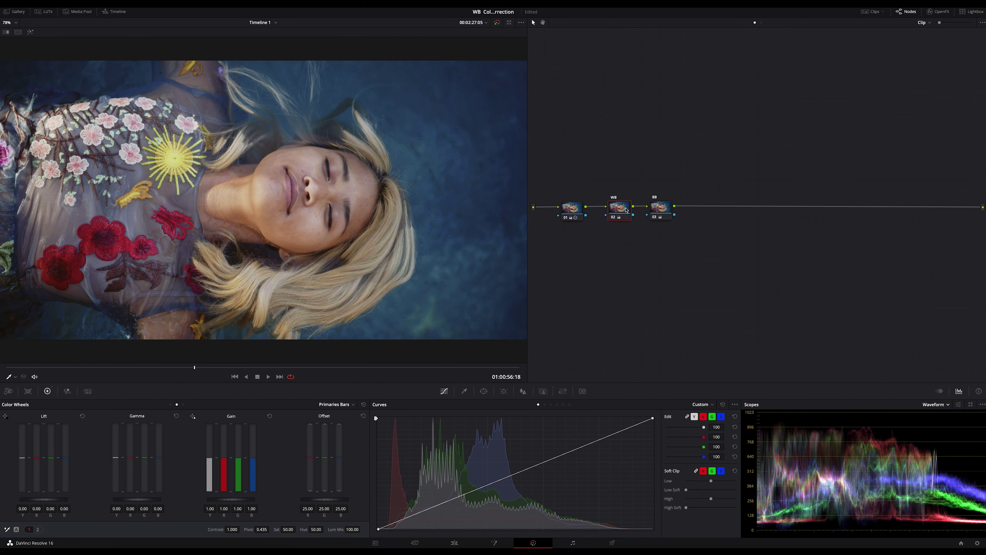
key("ctrl+d")
key("ctrl+d")
key("ctrl+d")
key("ctrl+d")
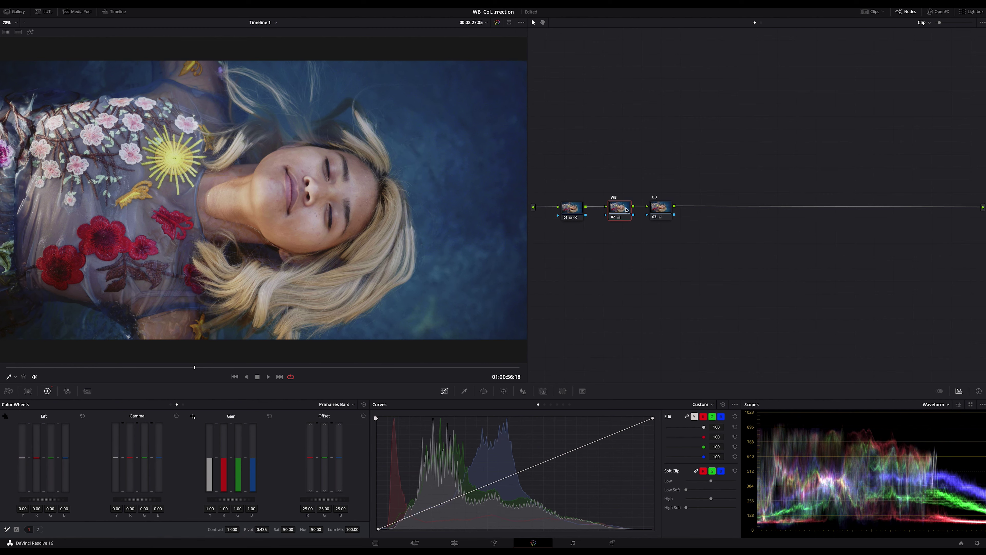
key("ctrl+d")
key("ctrl+d")
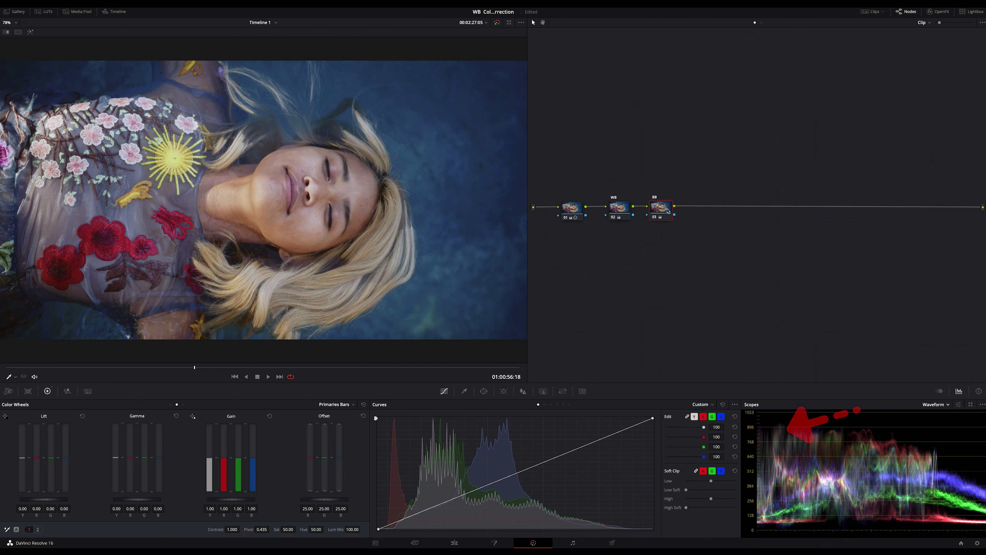
key("ctrl+d")
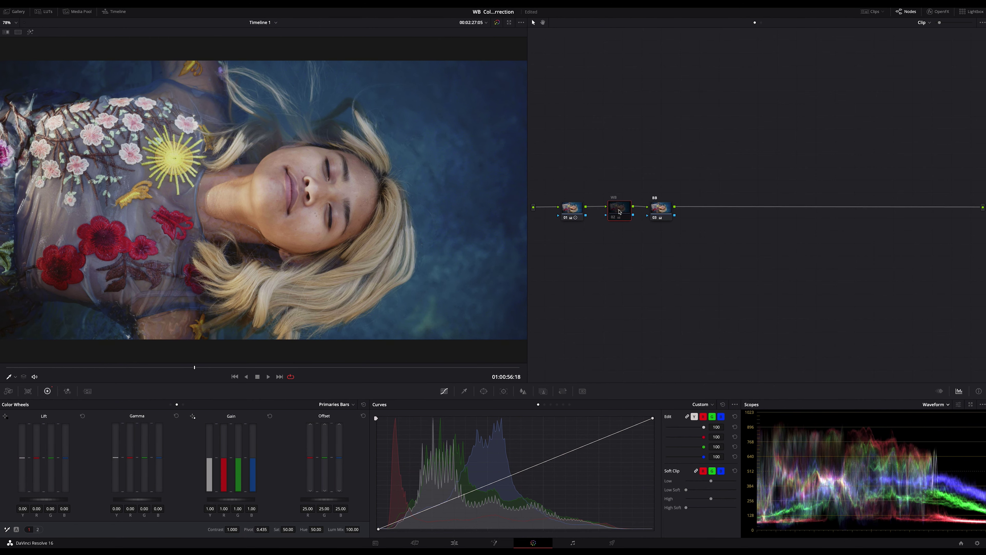
key("ctrl+d")
key("ctrl+d")
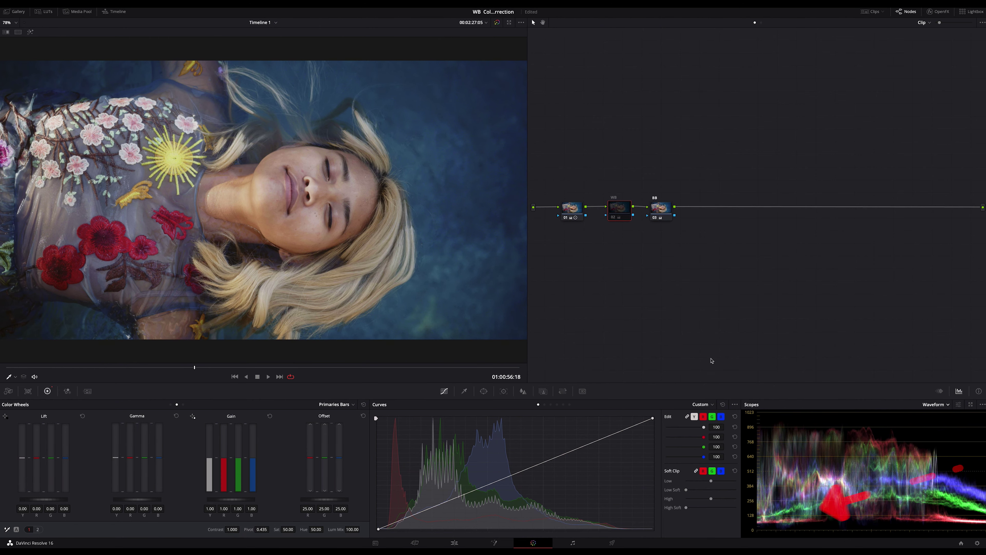
key("ctrl+d")
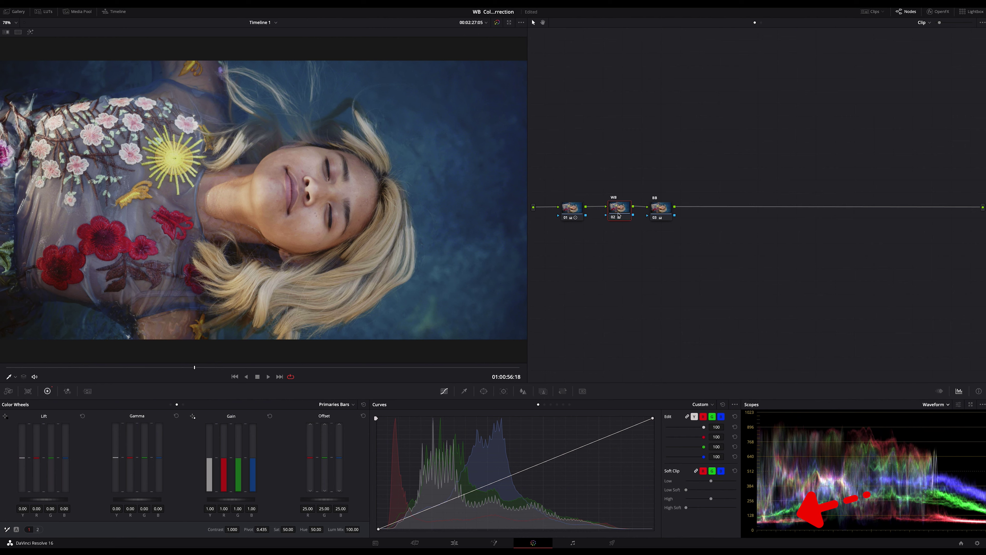
key("ctrl+d")
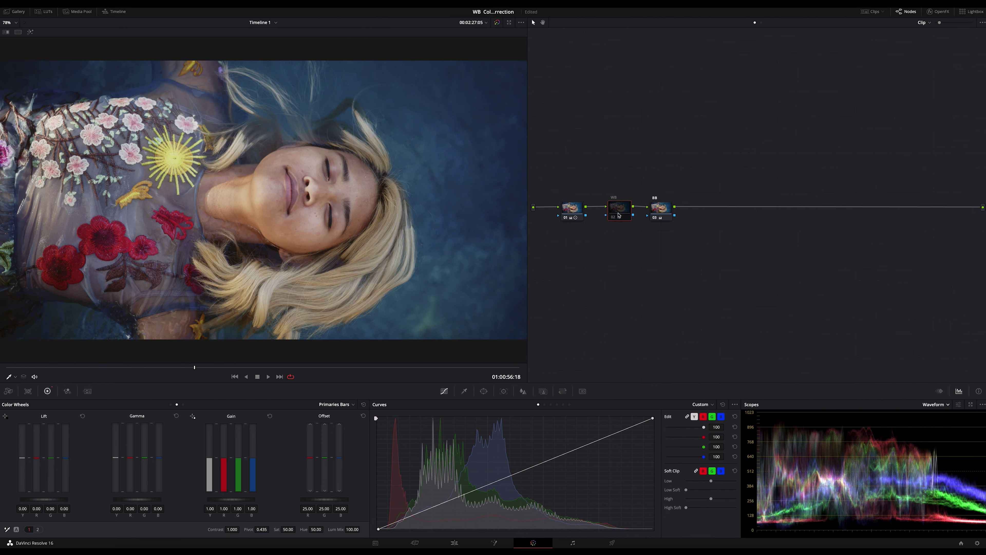
- Toggle the BB node and then the combined WB and BB grades off and on to compare
key("ctrl+d")
left_click(658, 207)
key("ctrl+d")
key("ctrl+d")
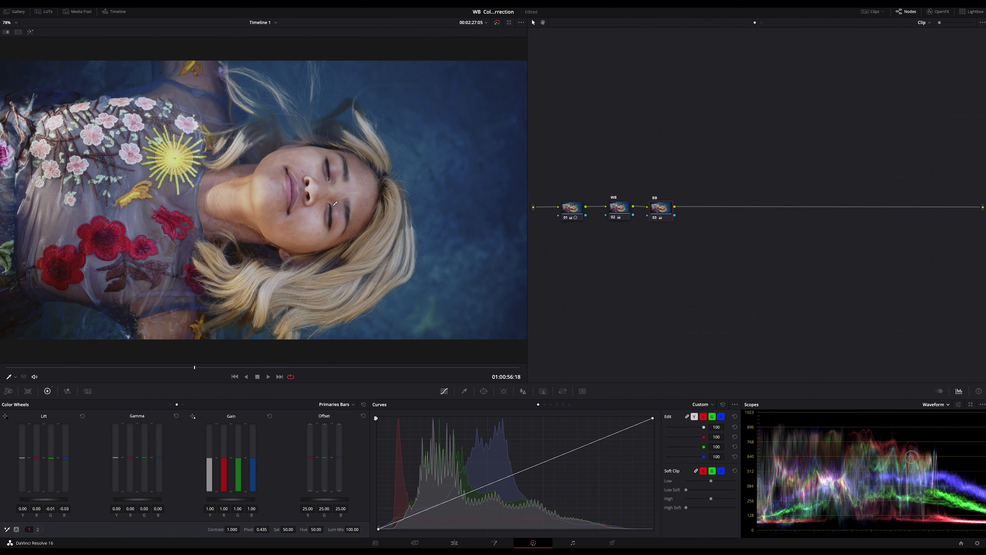
left_click(619, 212)
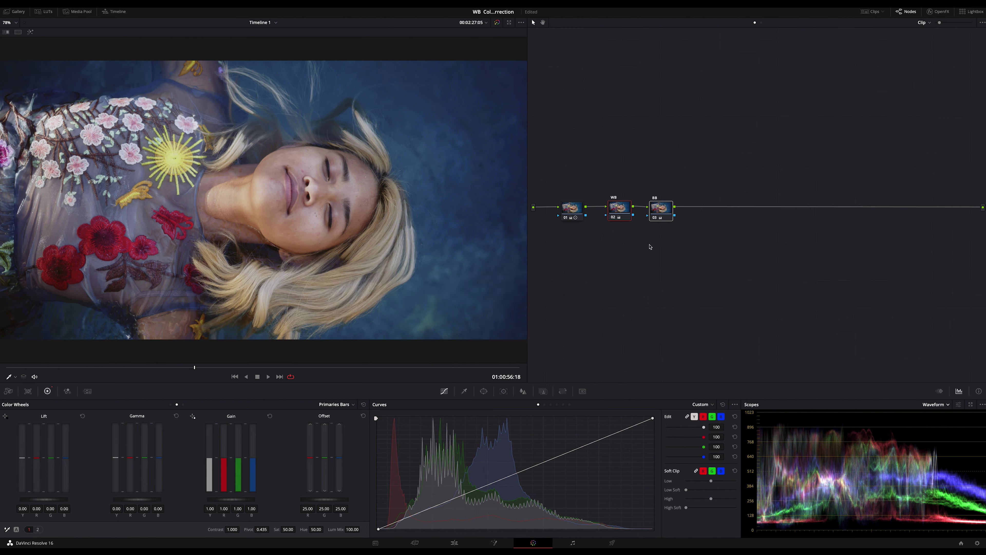
key("ctrl+d")
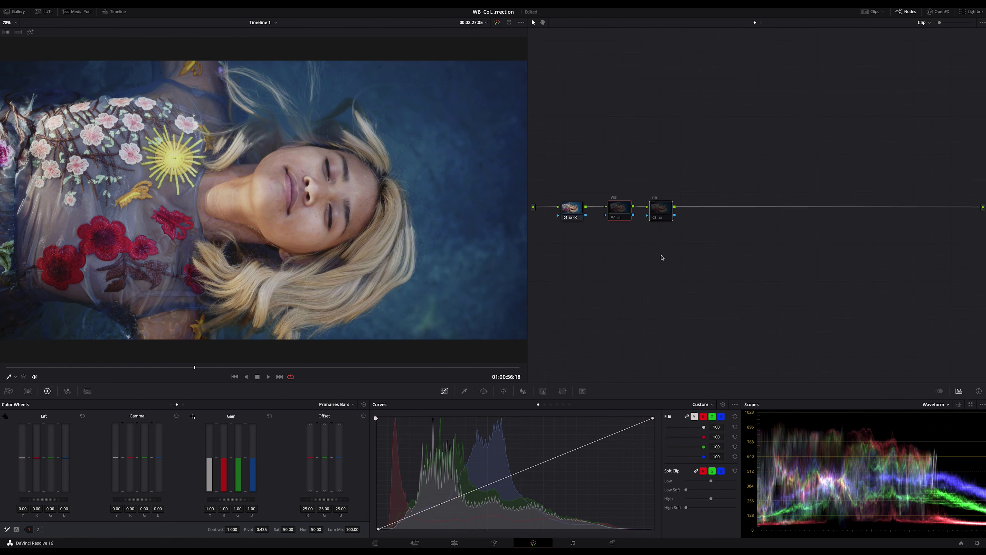
key("ctrl+d")
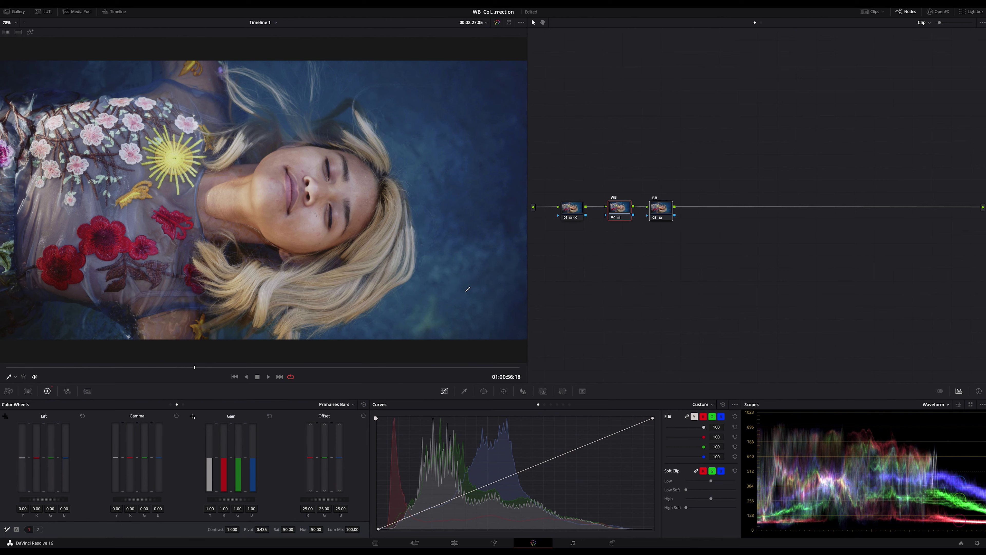
key("ctrl+d")
key("ctrl+d")
key("ctrl+d")
key("ctrl+d")
key("ctrl+d")
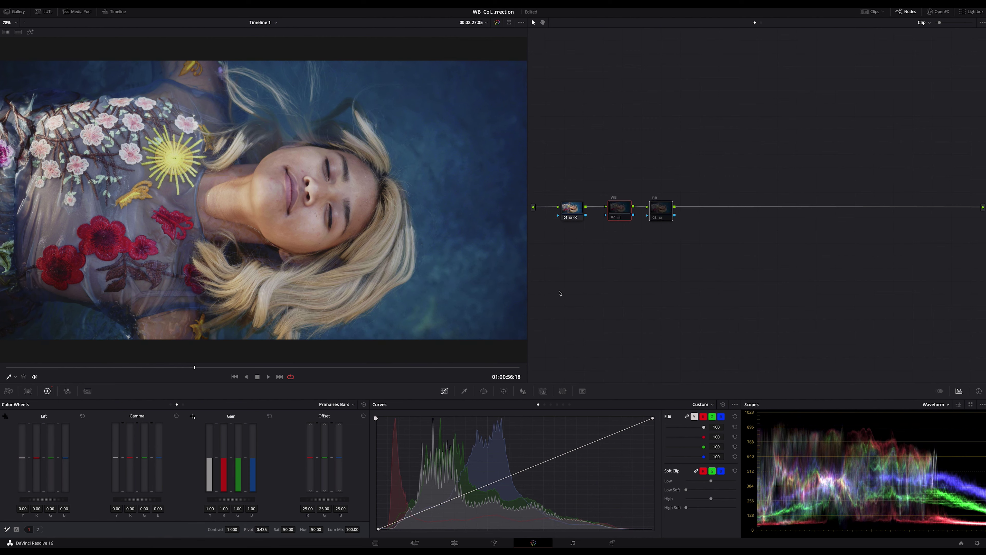
key("ctrl+d")
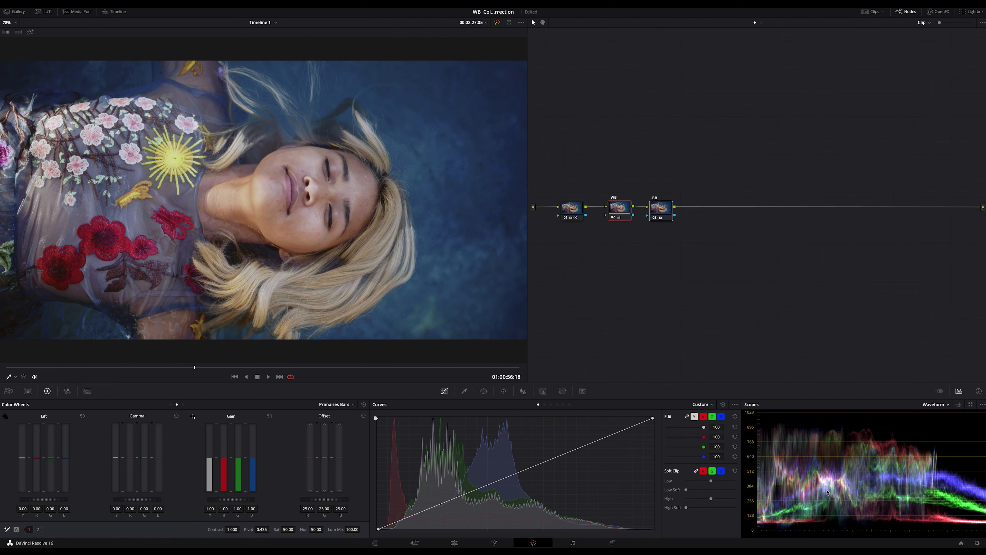
- Switch the scope to RGB Parade, toggle the grades, and show Primaries Wheels for the BB node
left_click(943, 405)
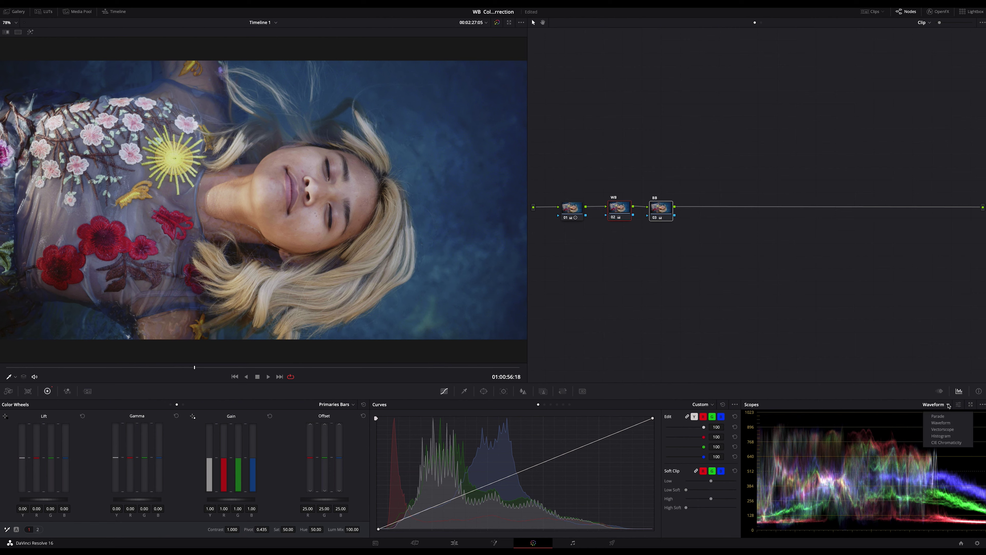
left_click(947, 419)
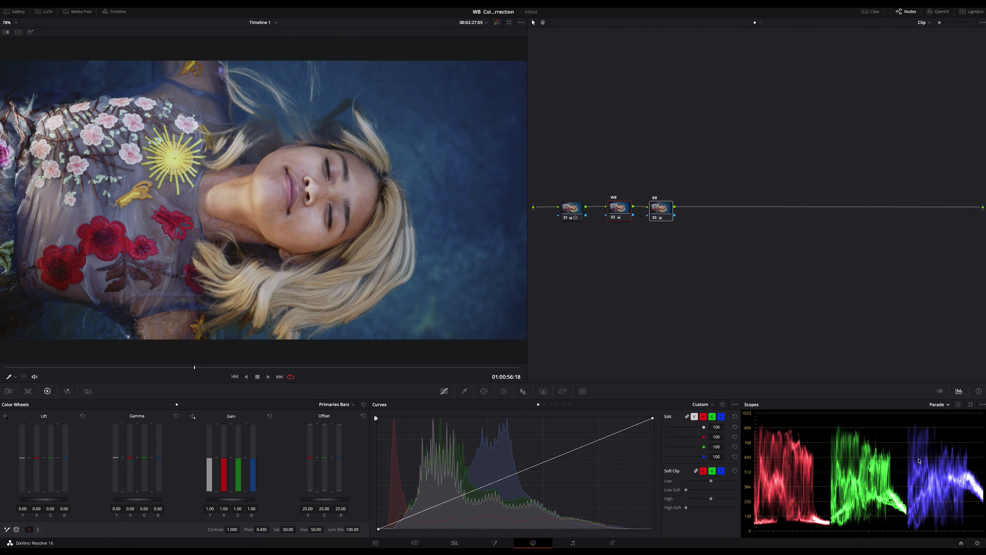
key("ctrl+d")
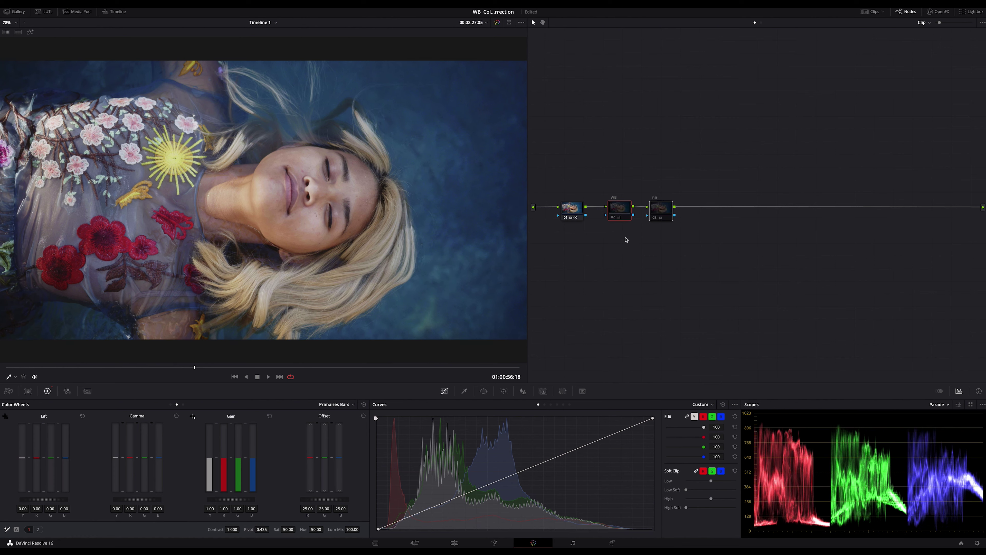
key("ctrl+d")
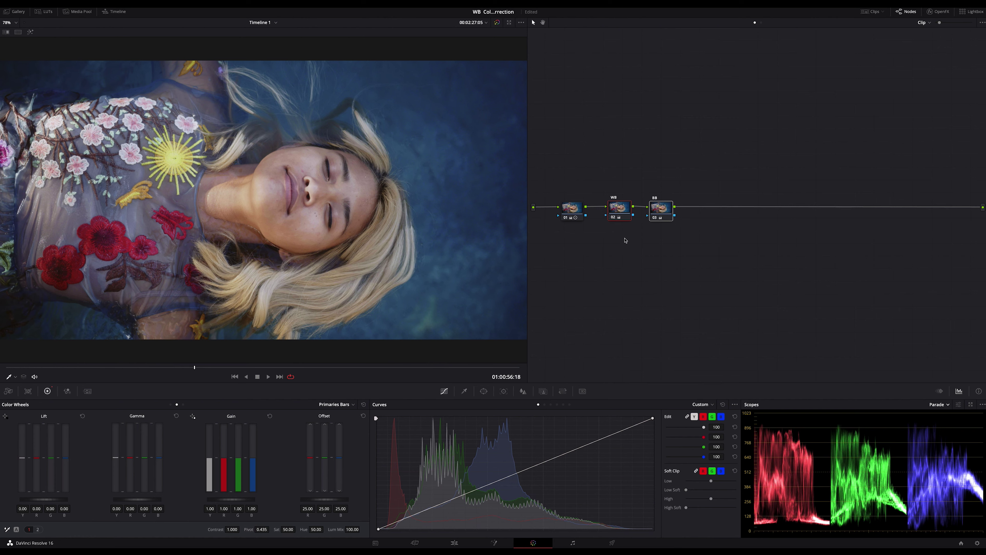
left_click(659, 207)
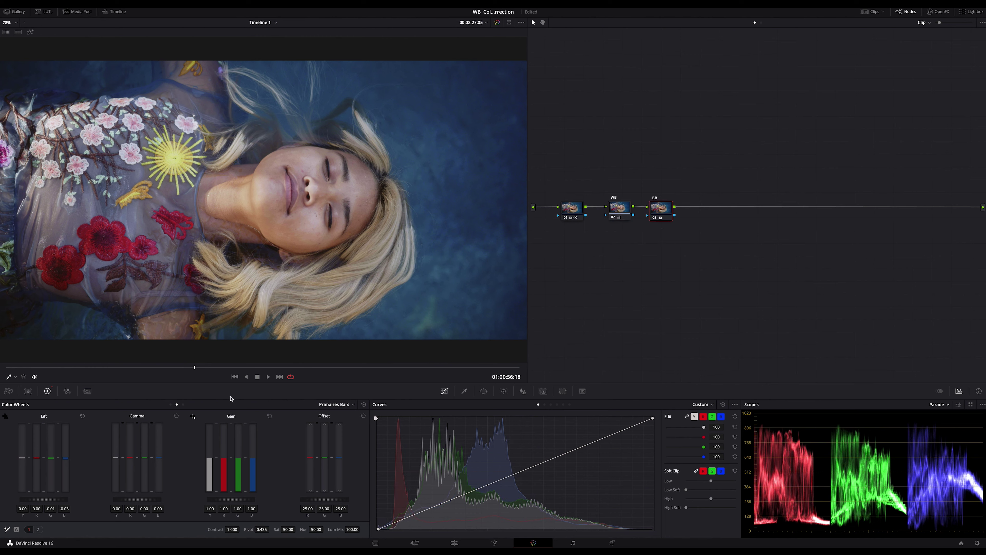
left_click(171, 404)
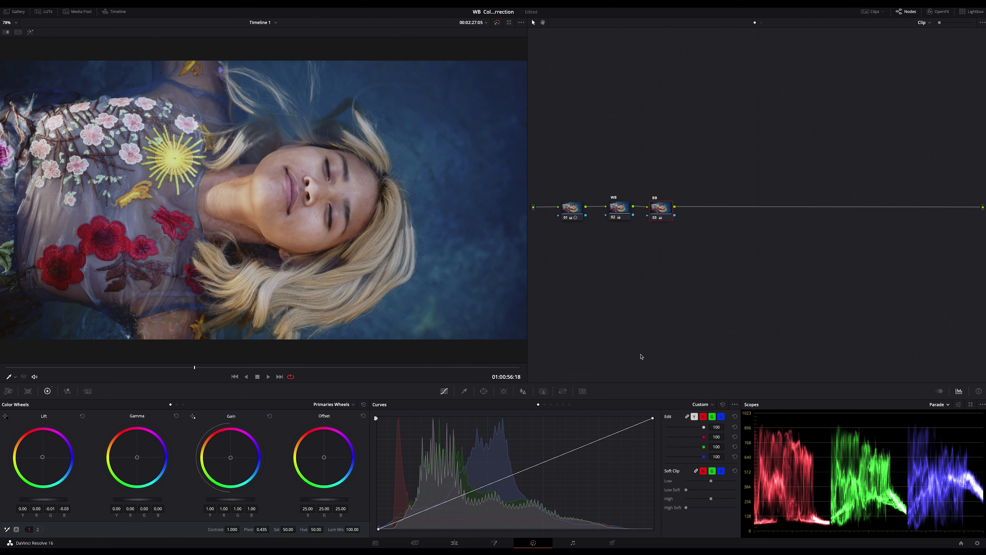
left_click_drag(664, 209, 665, 208)
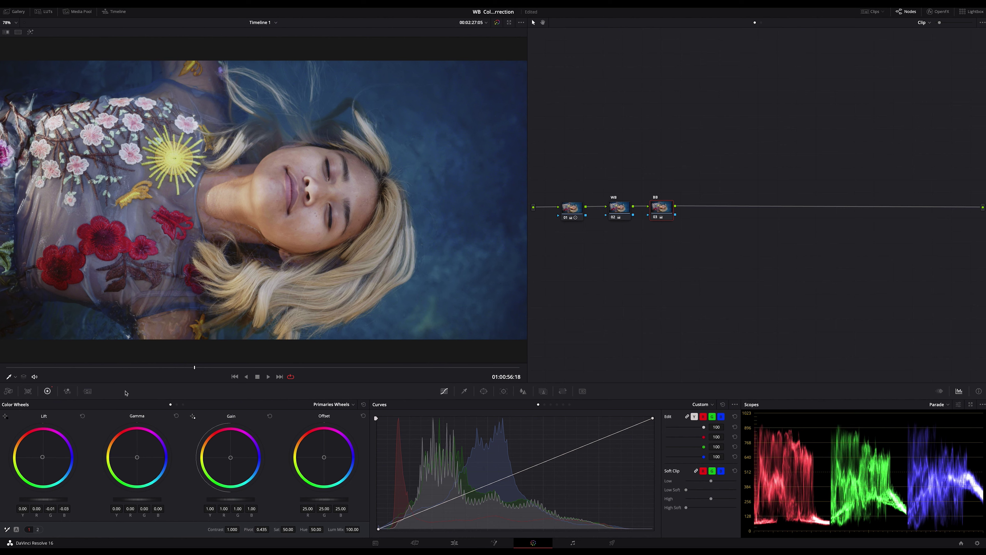
left_click(943, 406)
left_click(947, 423)
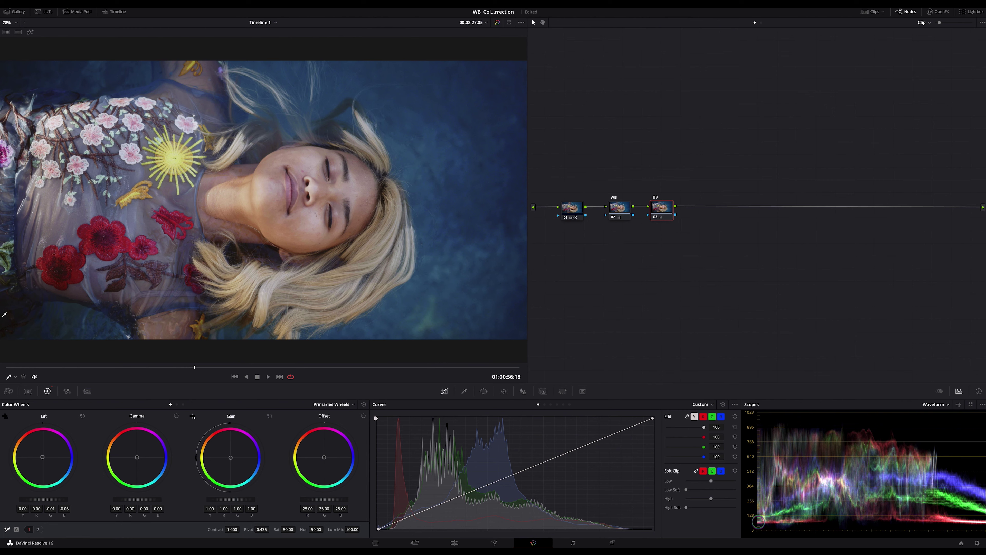
left_click(948, 405)
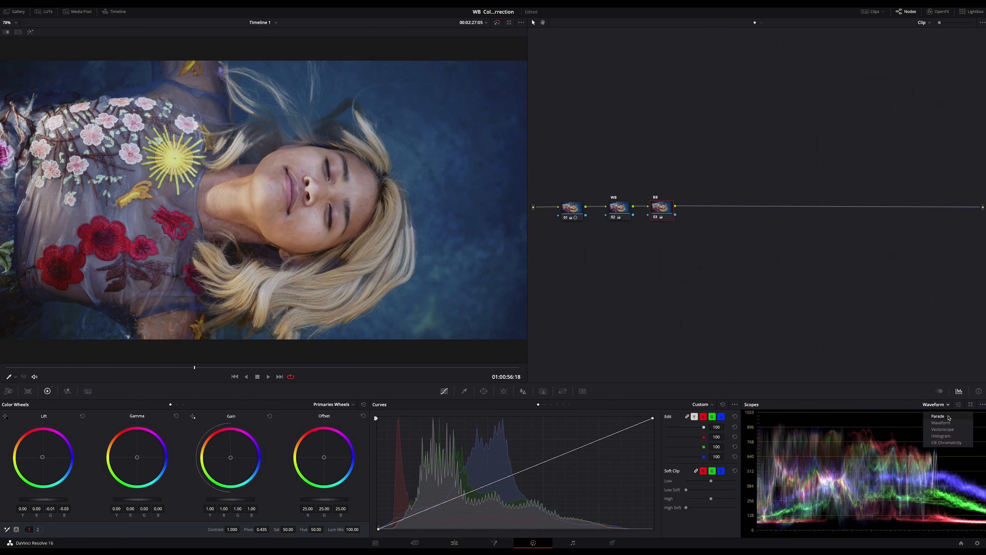
left_click(949, 416)
left_click(616, 210)
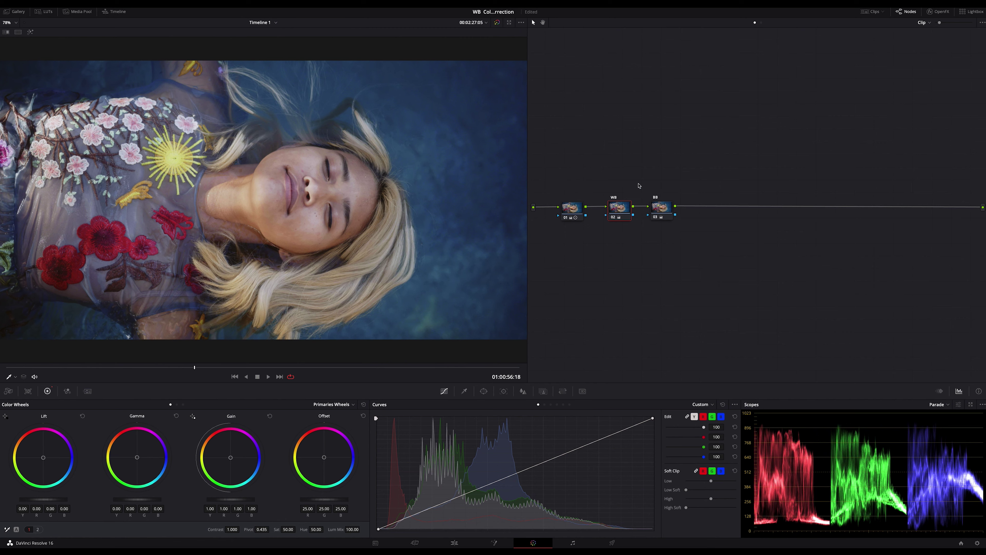
- Disable the WB and BB nodes together and scrub forward to frame 01:00:57:13
left_click_drag(613, 185, 672, 247)
key("ctrl+d")
key("ctrl+d")
left_click_drag(214, 371, 241, 371)
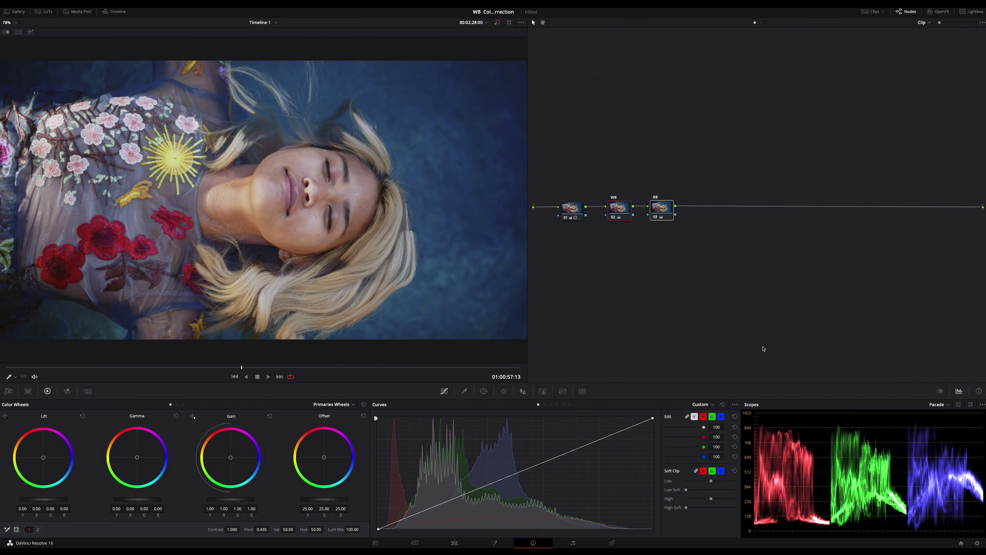
- Save the grade as a new version with Ctrl+Y and disable the WB and BB nodes
left_click(659, 210)
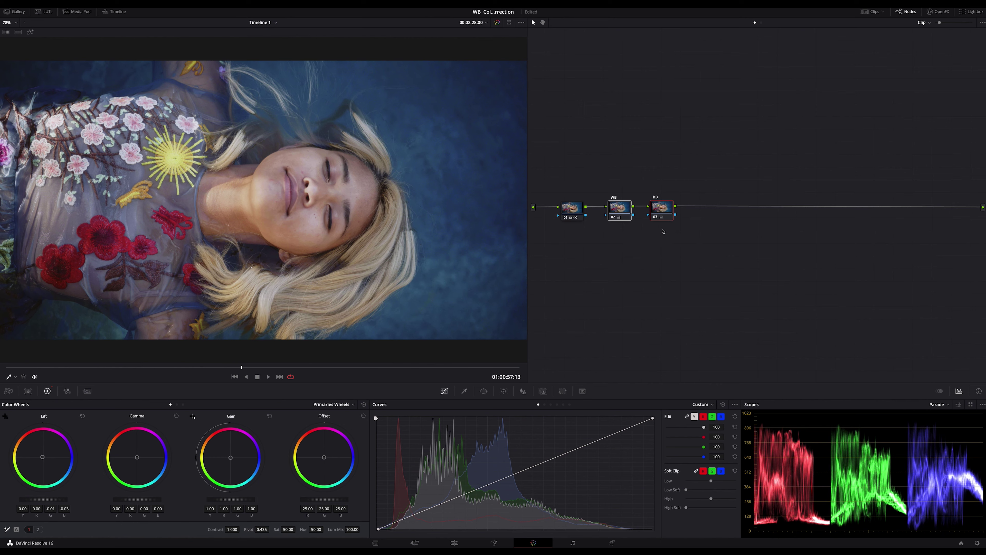
key("ctrl+y")
key("ctrl+d")
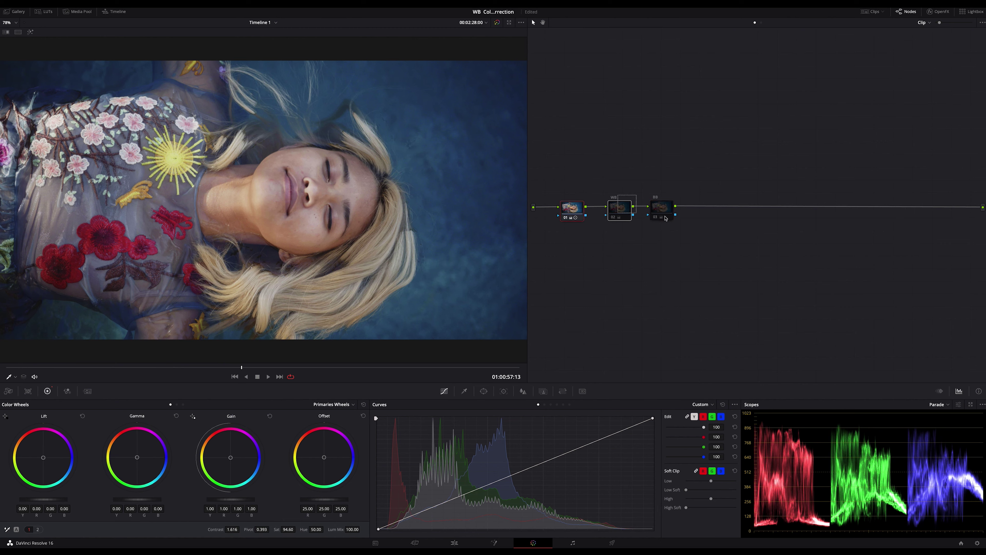
- Shift the WB and BB nodes right and insert a new serial node after node 01
left_click_drag(618, 209, 682, 213)
left_click(577, 210)
key("alt+s")
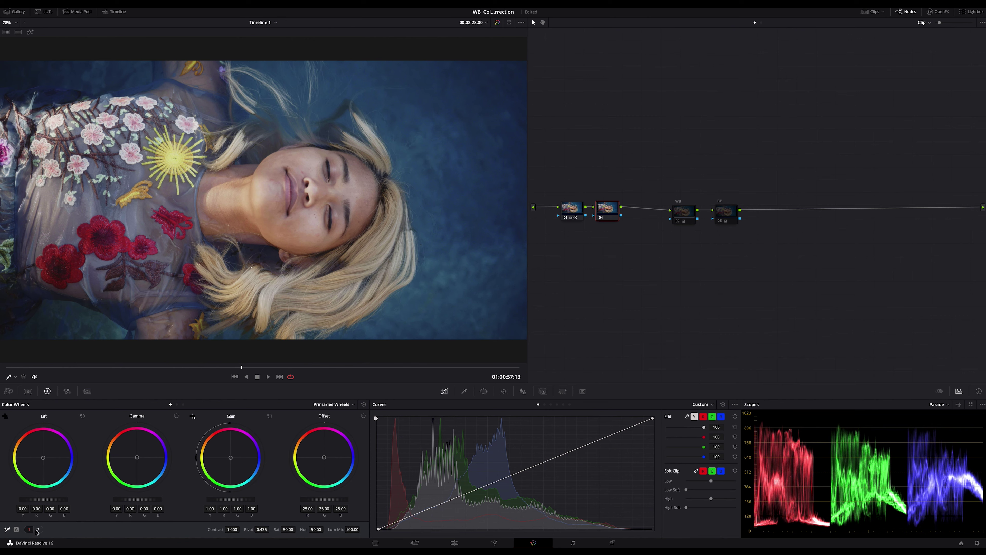
left_click(38, 529)
- Adjust the new node's Temperature on the second wheels page, settling at -20.0 after stronger trials
left_click_drag(159, 529, 168, 529)
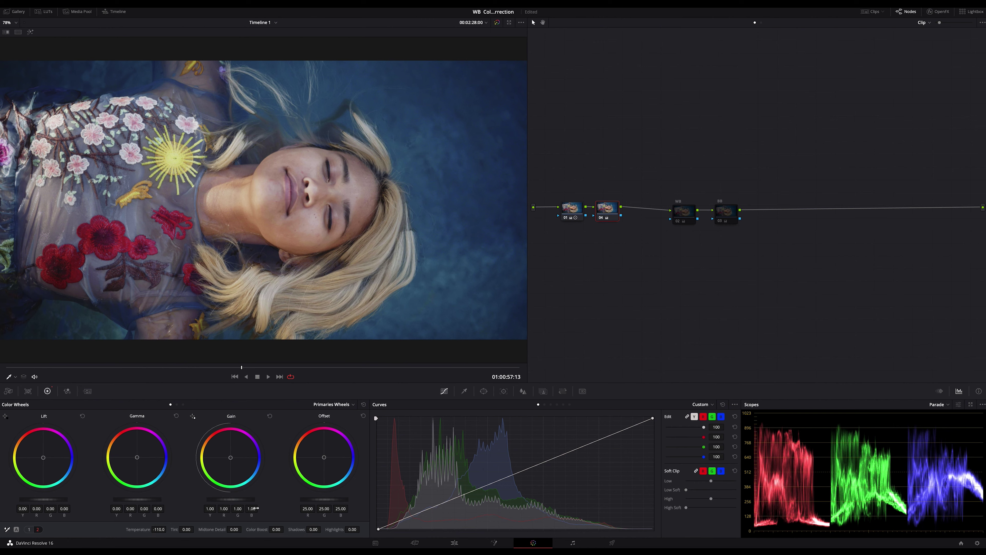
left_click_drag(168, 529, 167, 529)
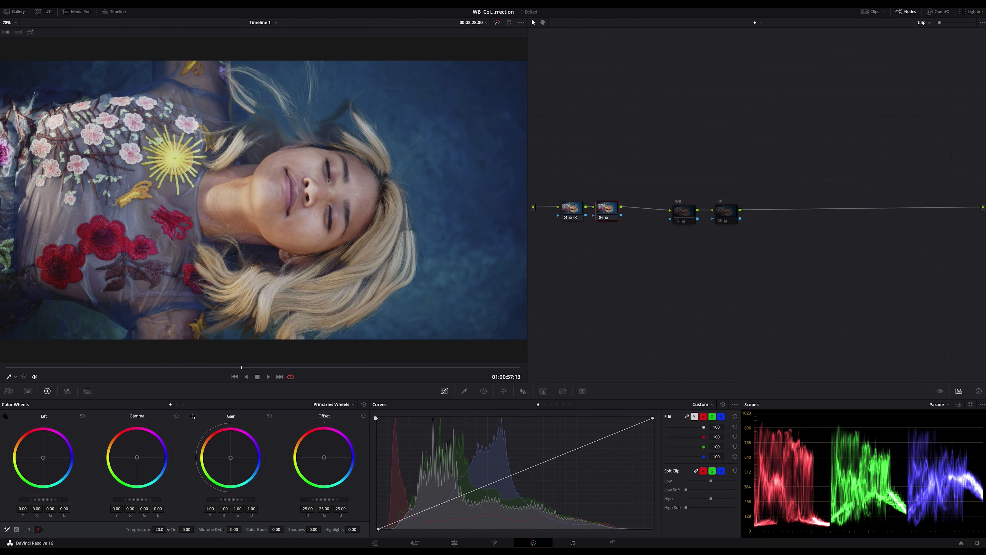
- Reset the new node's Temperature to 0.0, then set it to -40.0 to cool the portrait
left_click_drag(168, 529, 167, 529)
double_click(140, 529)
left_click_drag(168, 529, 168, 529)
- Compare Version 3 against Version 4 of the grade, ending on Version 4
key("ctrl+b")
key("ctrl+n")
key("ctrl+b")
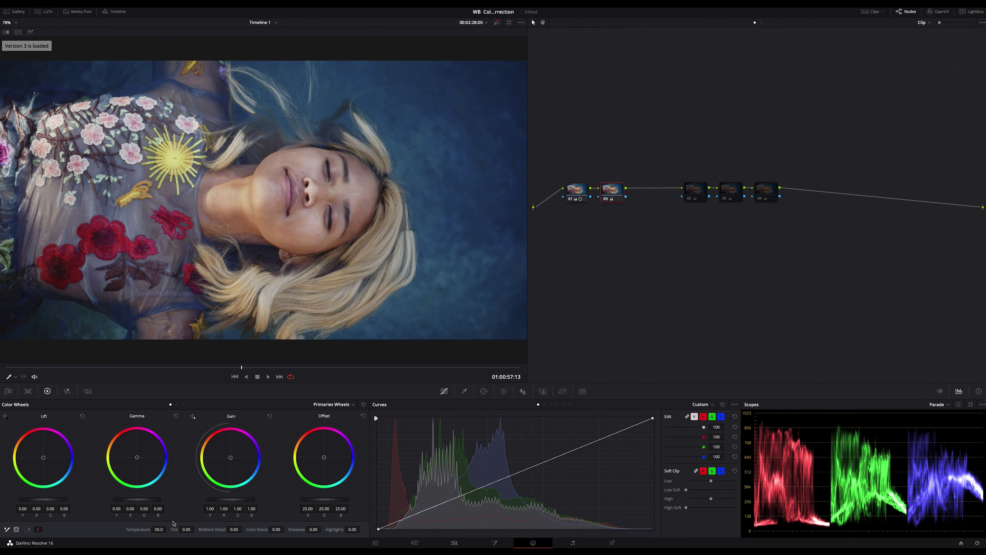
key("ctrl+n")
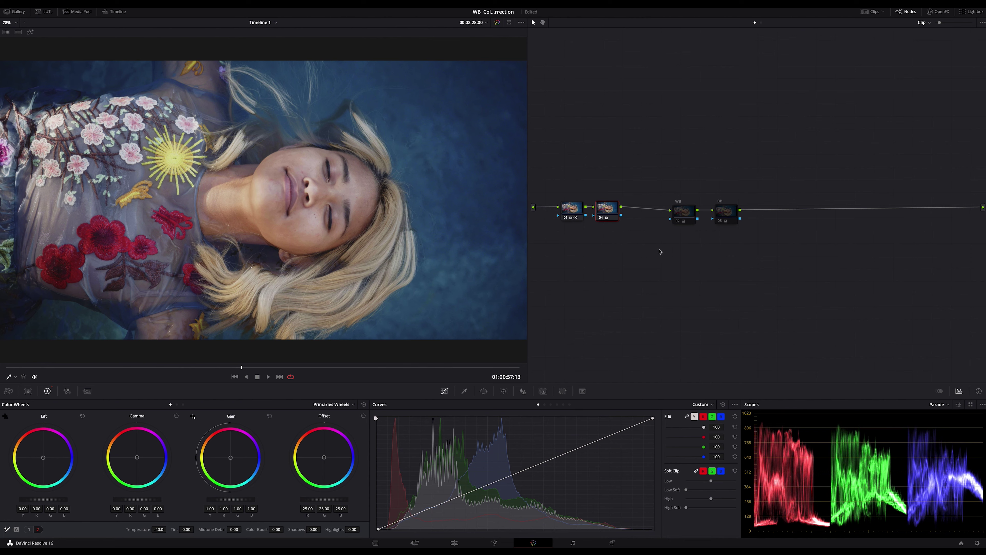
- Disable temperature node 04 with WB and BB nodes enabled, and move nodes 02 and 03 left beside it
left_click_drag(677, 190, 739, 238)
left_click(608, 210)
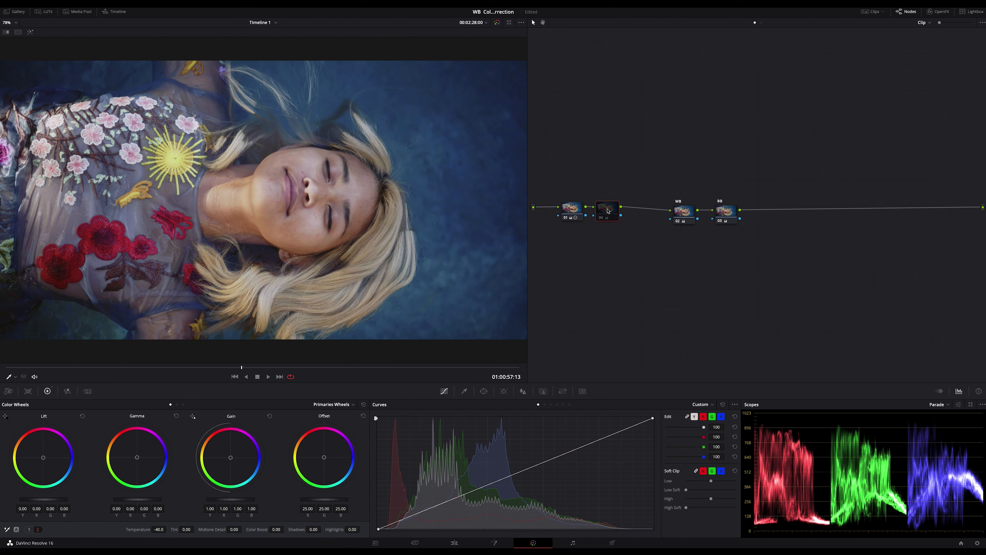
key("ctrl+d")
key("ctrl+d")
key("ctrl+d")
key("ctrl+d")
left_click_drag(681, 213, 664, 212)
left_click_drag(725, 214, 711, 212)
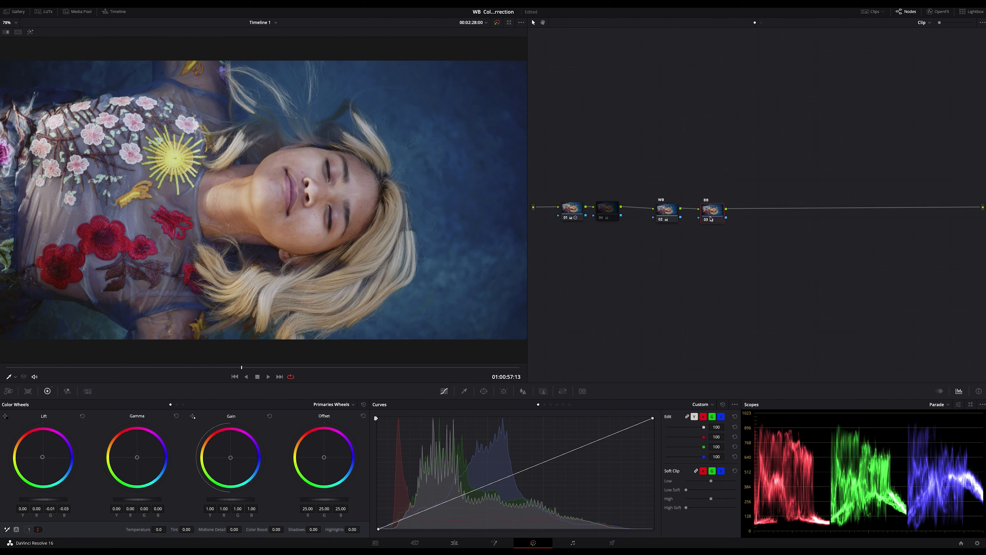